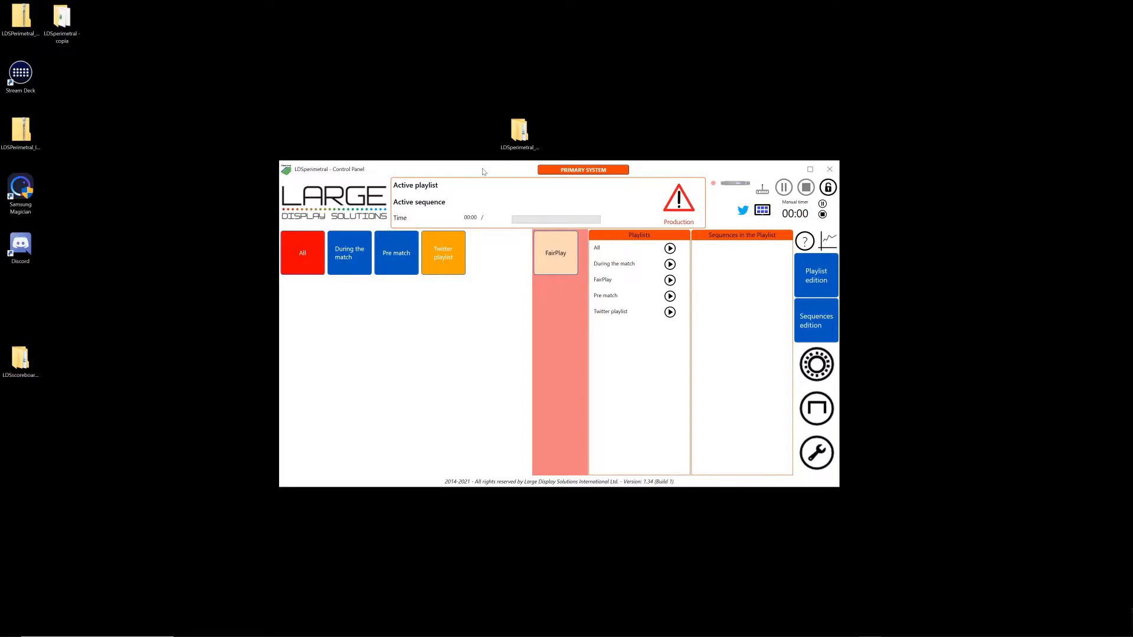
# Step: Open the LDSperimetral_1.34.1 folder on the desktop and locate its LDSbridge and LDSperimetral subfolders
pyautogui.click(522, 134)
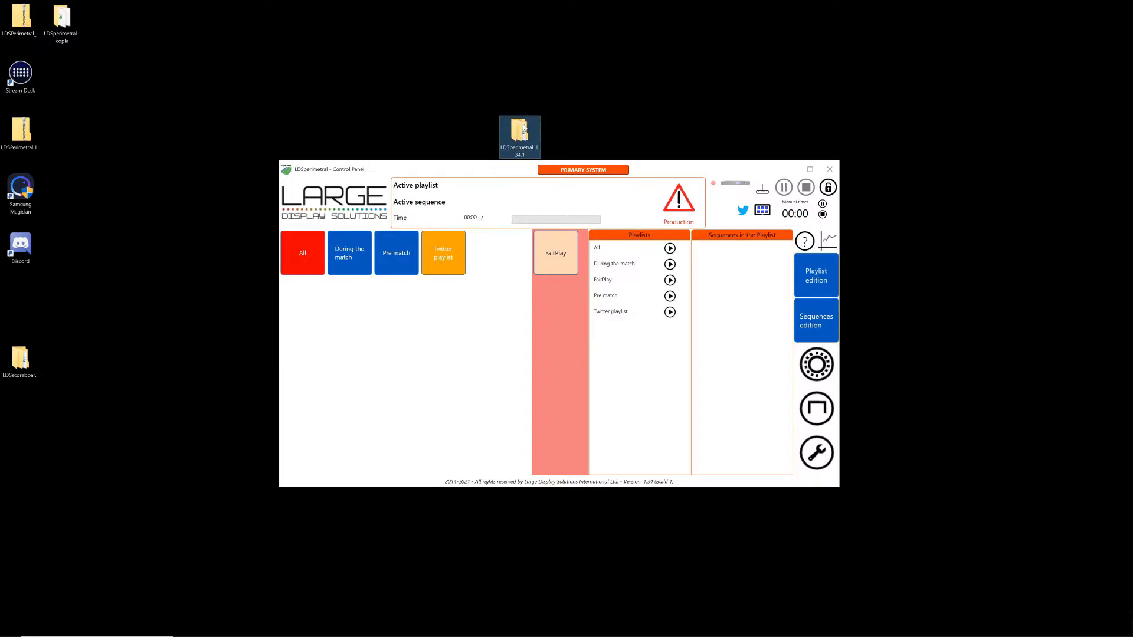
pyautogui.moveTo(517, 176); pyautogui.dragTo(484, 192)
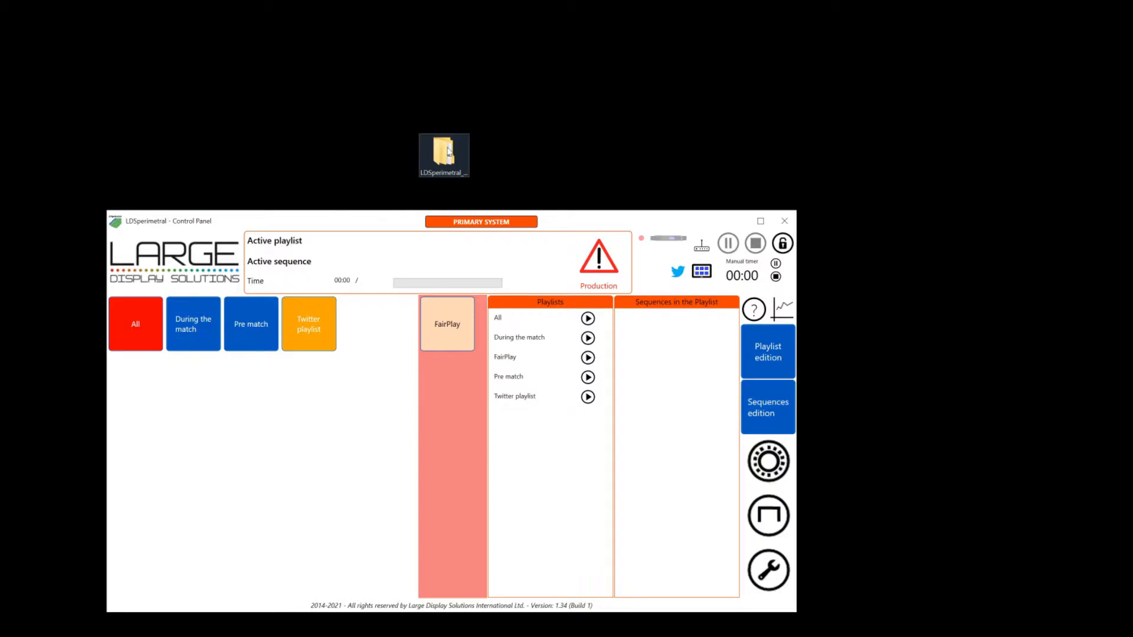
pyautogui.doubleClick(449, 152)
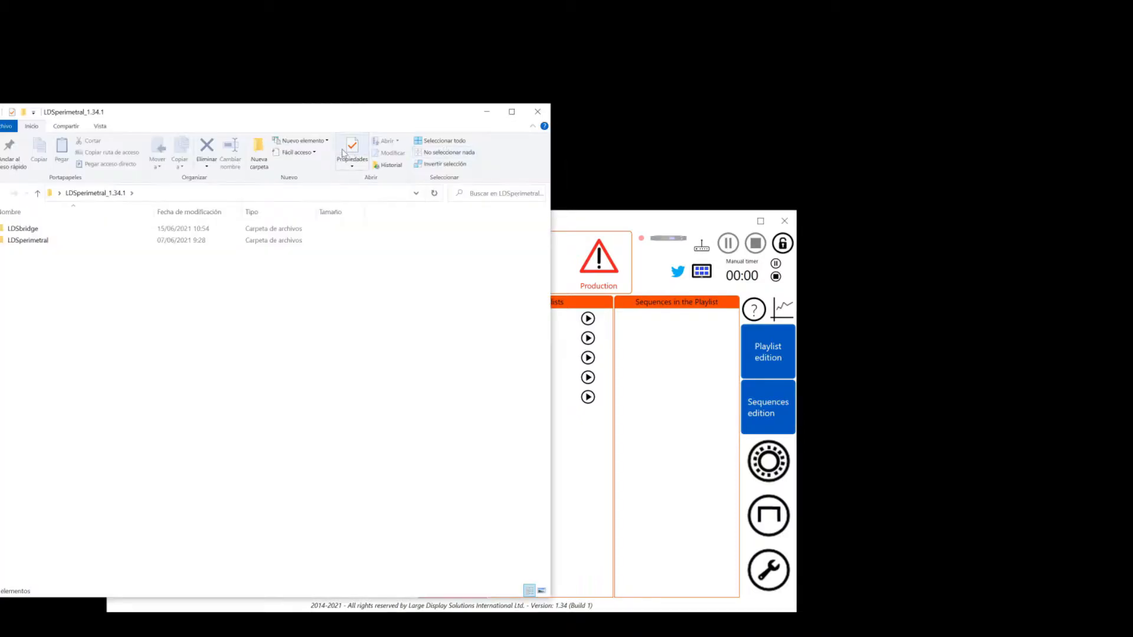
pyautogui.moveTo(287, 112); pyautogui.dragTo(808, 31)
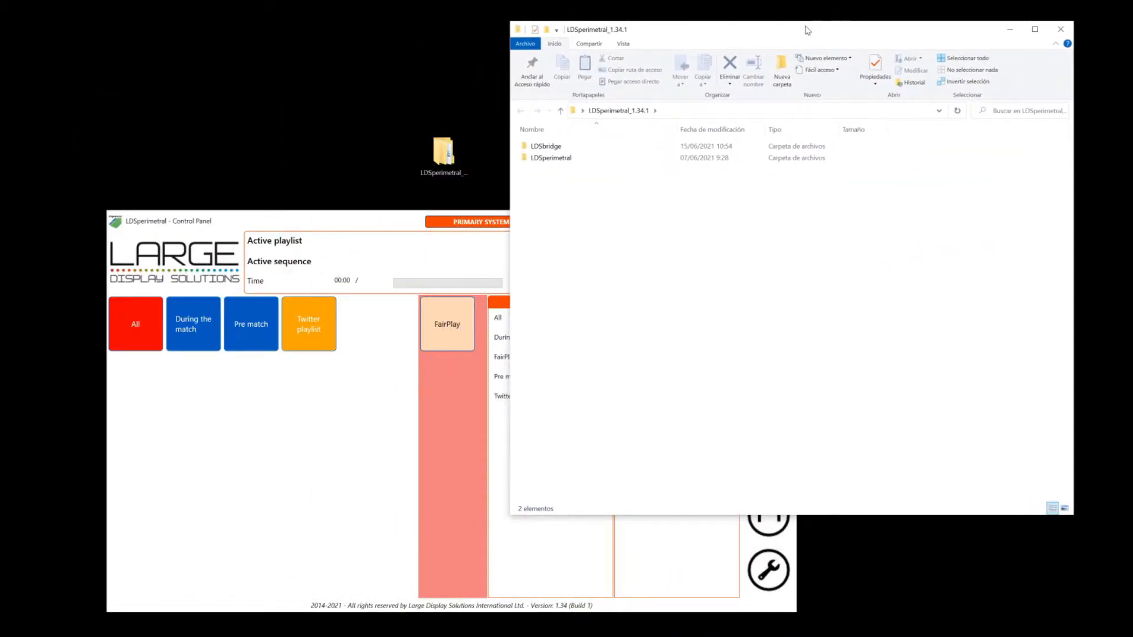
pyautogui.click(546, 146)
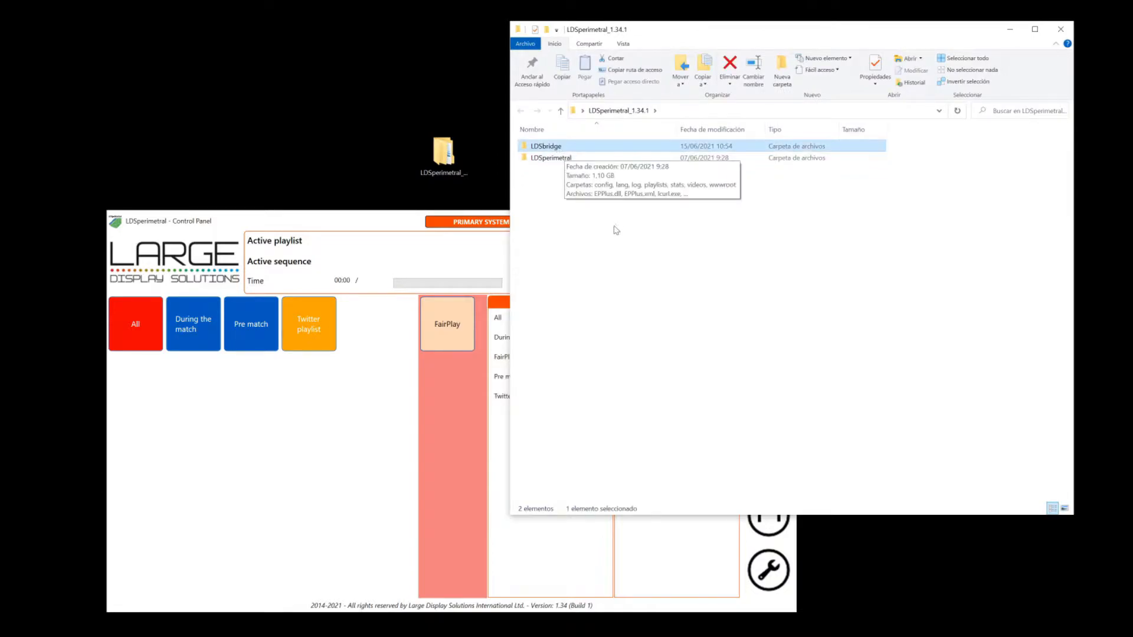
pyautogui.click(562, 160)
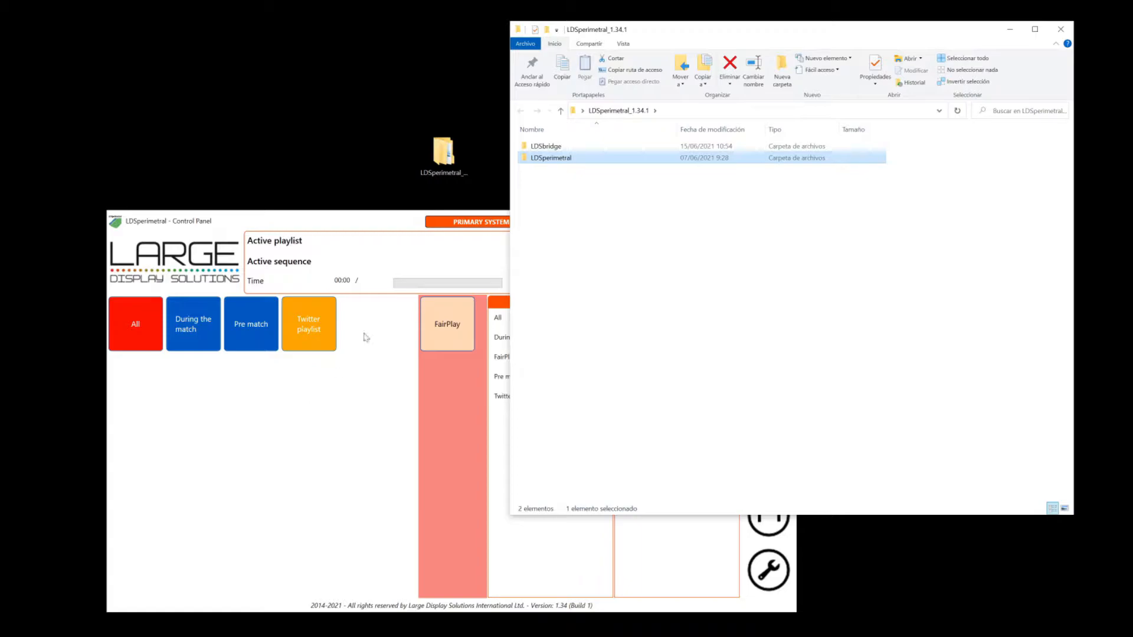
# Step: Launch LDSbridge.exe from the LDSbridge folder and look at the bridge's log
pyautogui.doubleClick(550, 147)
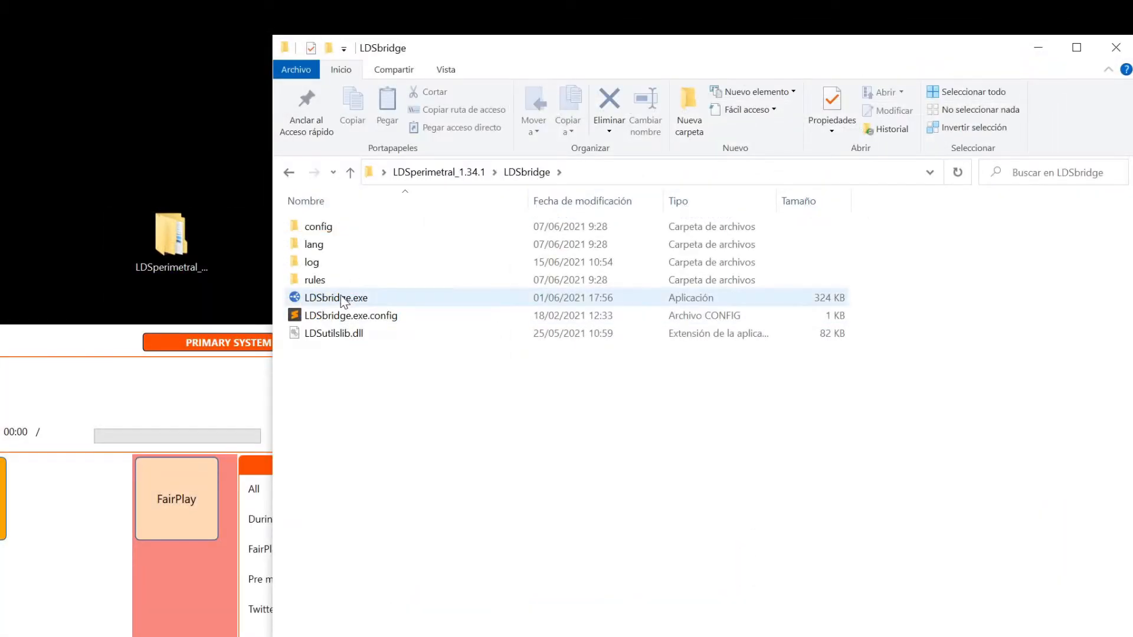
pyautogui.click(343, 302)
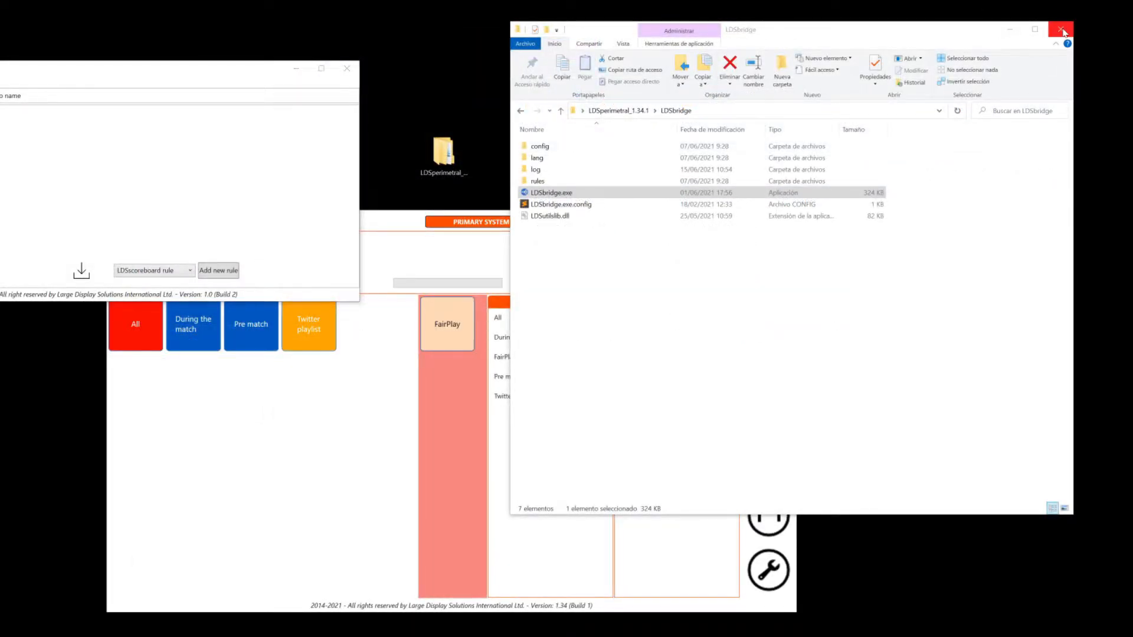
pyautogui.click(1061, 28)
pyautogui.moveTo(135, 72); pyautogui.dragTo(801, 42)
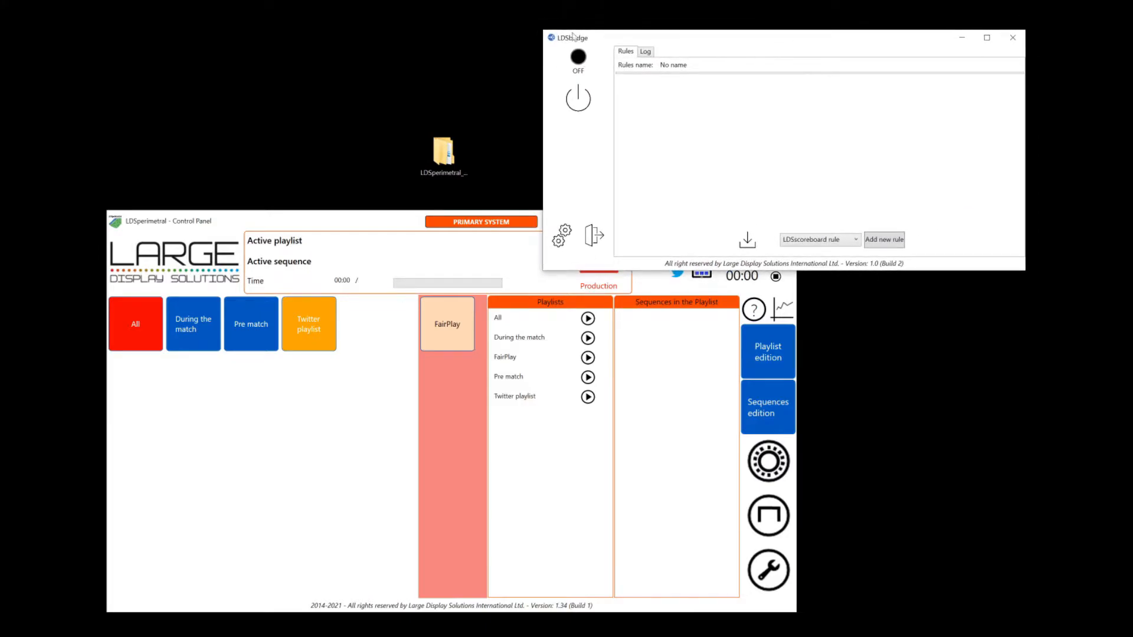
pyautogui.click(647, 52)
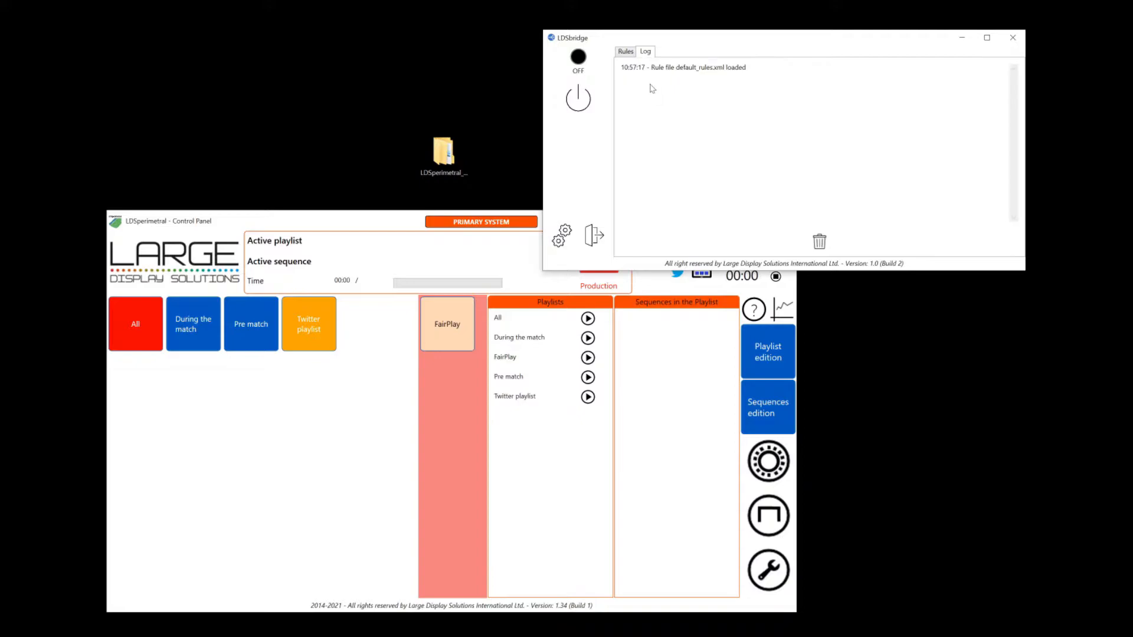
pyautogui.click(625, 52)
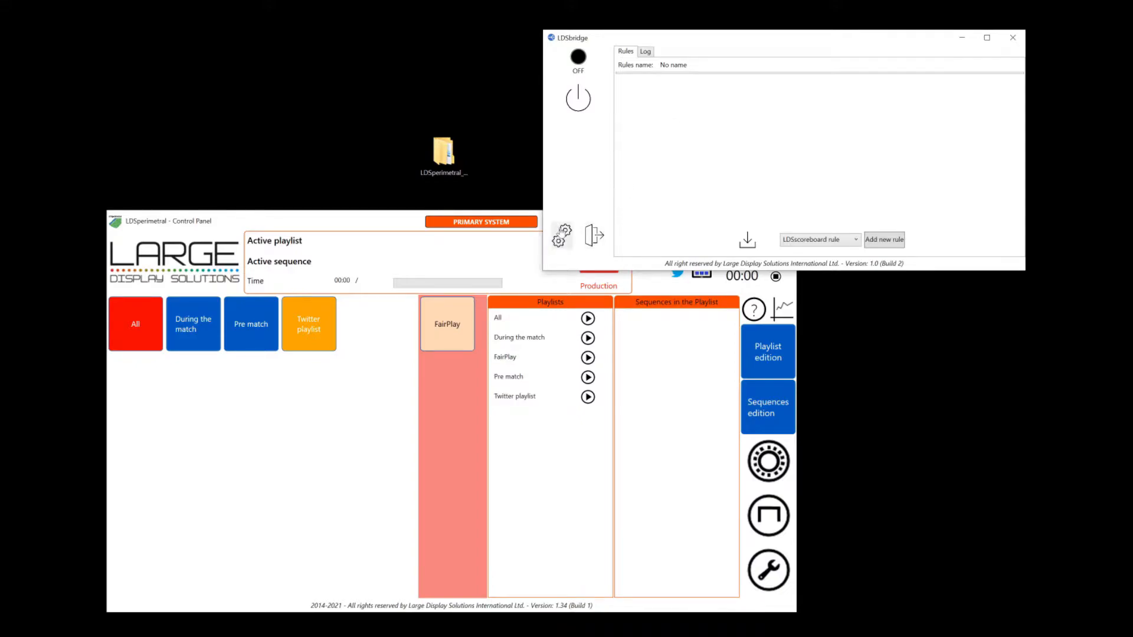
# Step: Enable start on boot in LDSbridge's network configuration, save it, and switch the bridge on
pyautogui.click(564, 234)
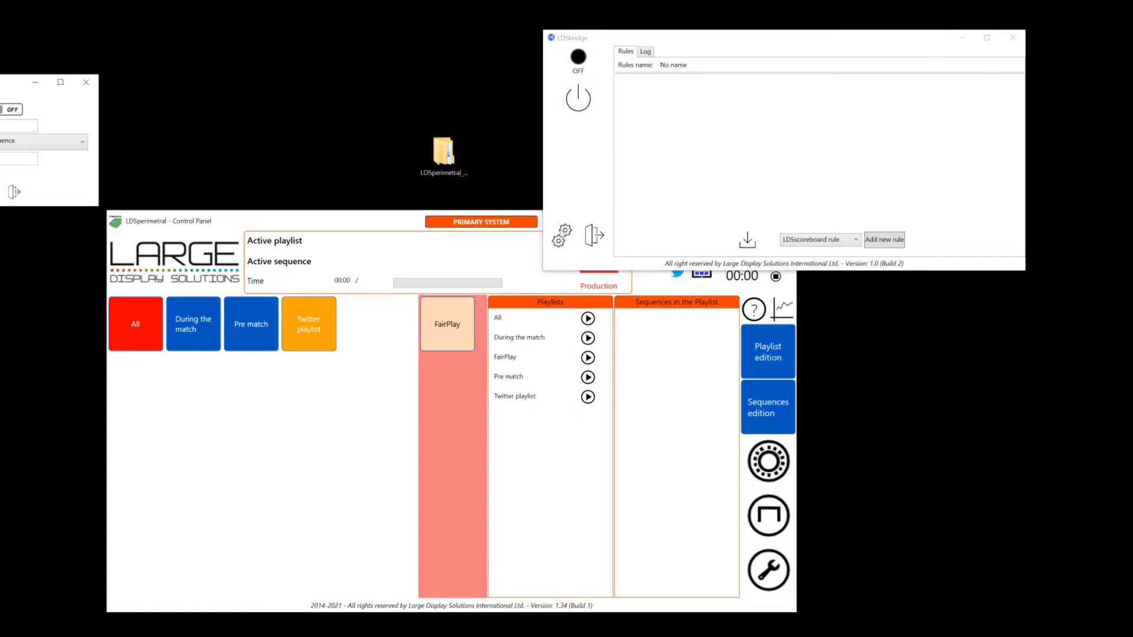
pyautogui.moveTo(1, 83); pyautogui.dragTo(784, 101)
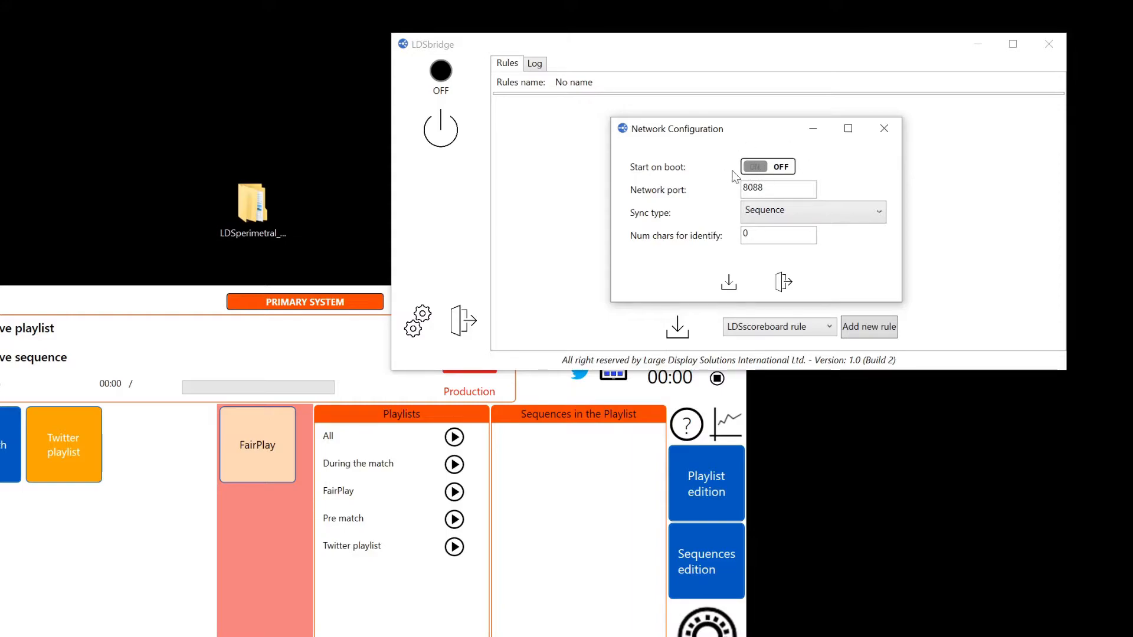
pyautogui.click(878, 210)
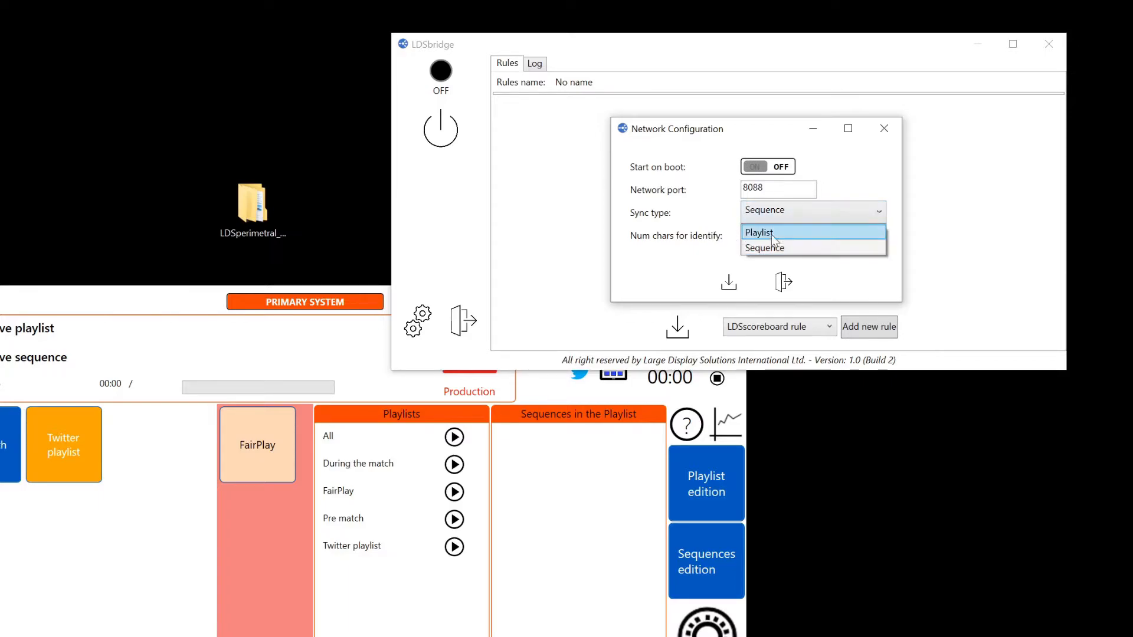
pyautogui.click(851, 169)
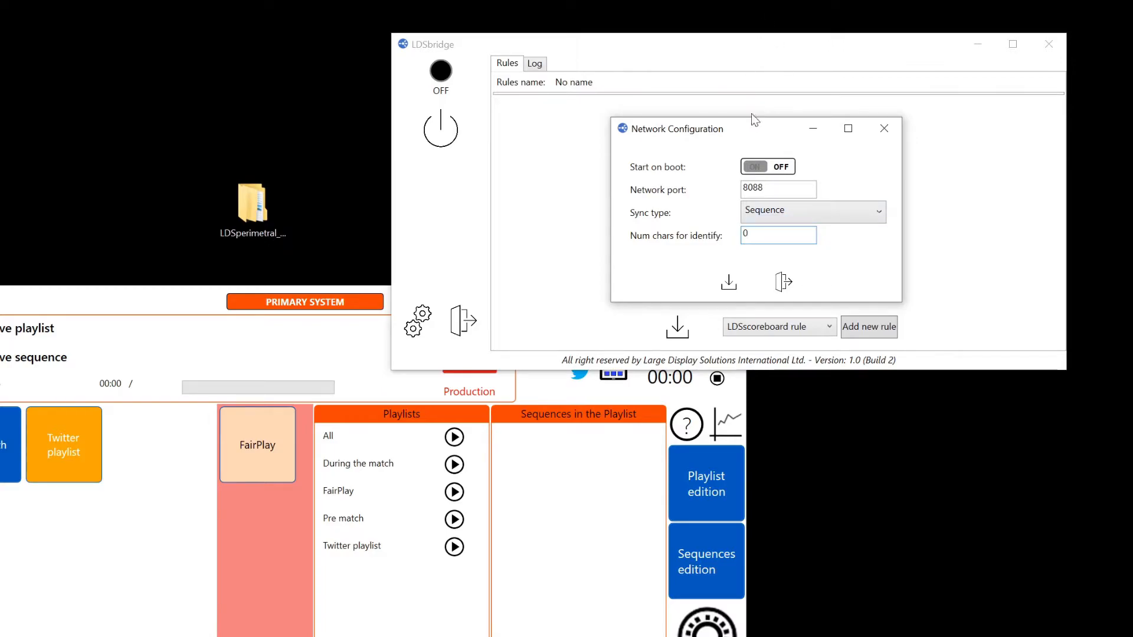
pyautogui.click(759, 173)
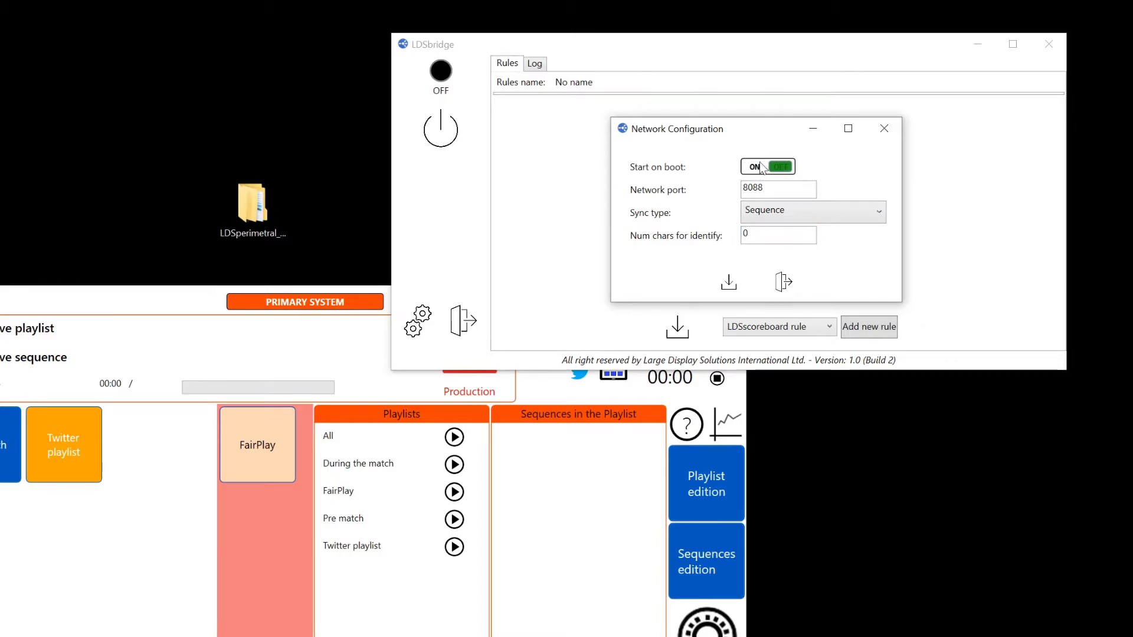
pyautogui.click(726, 289)
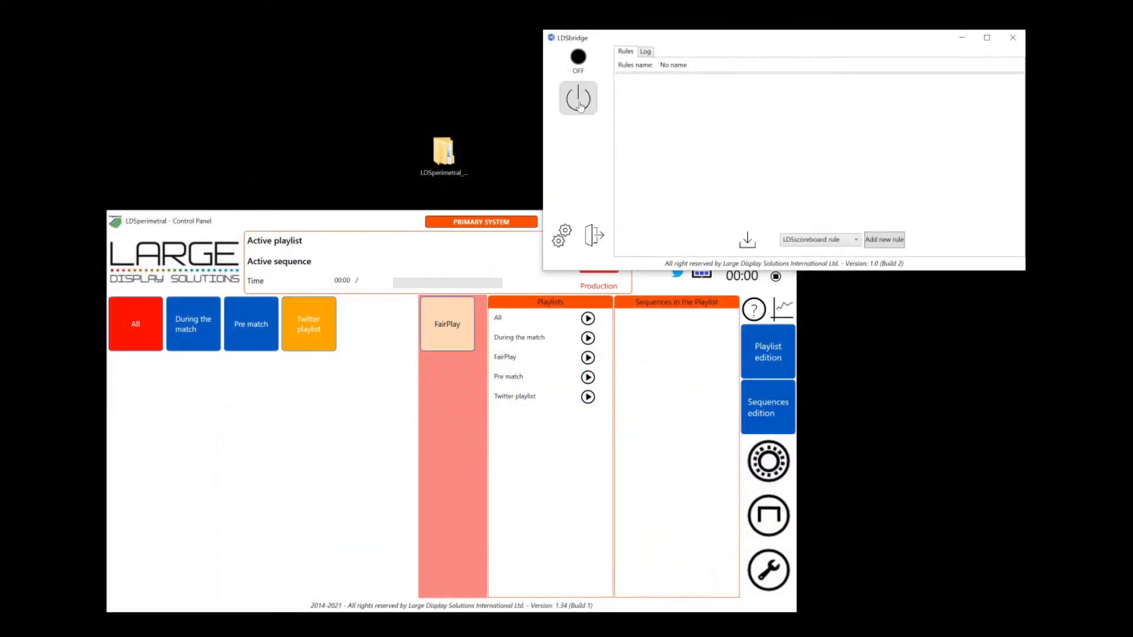
pyautogui.click(579, 100)
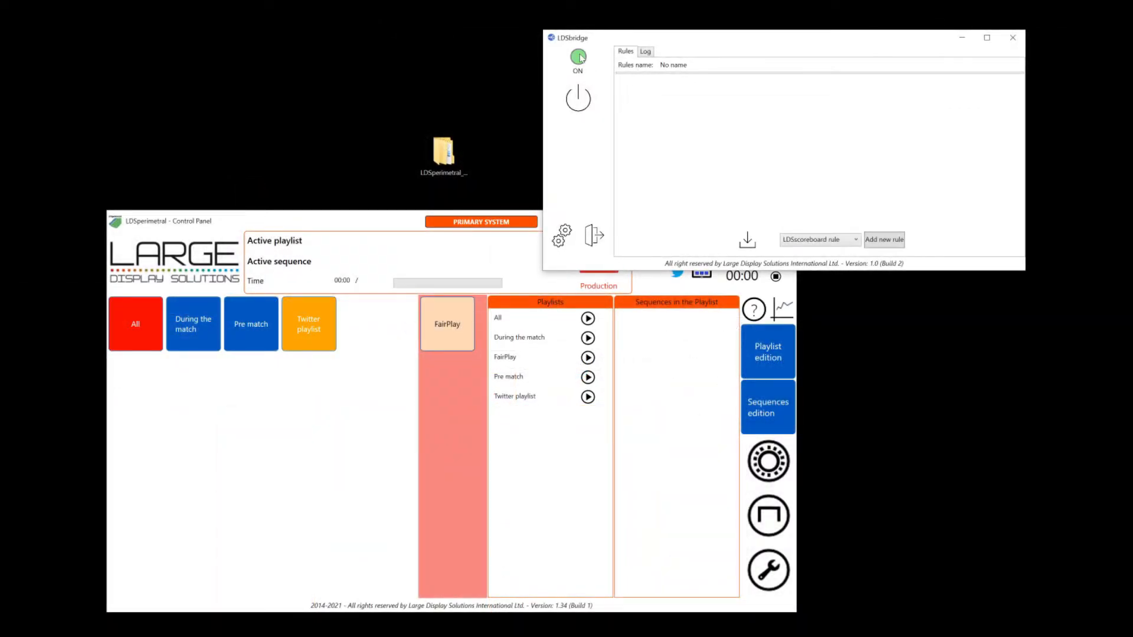
# Step: Turn on the network in LDSperimetral's network configuration, save it, and allow the program through the Windows firewall
pyautogui.moveTo(719, 43); pyautogui.dragTo(841, 22)
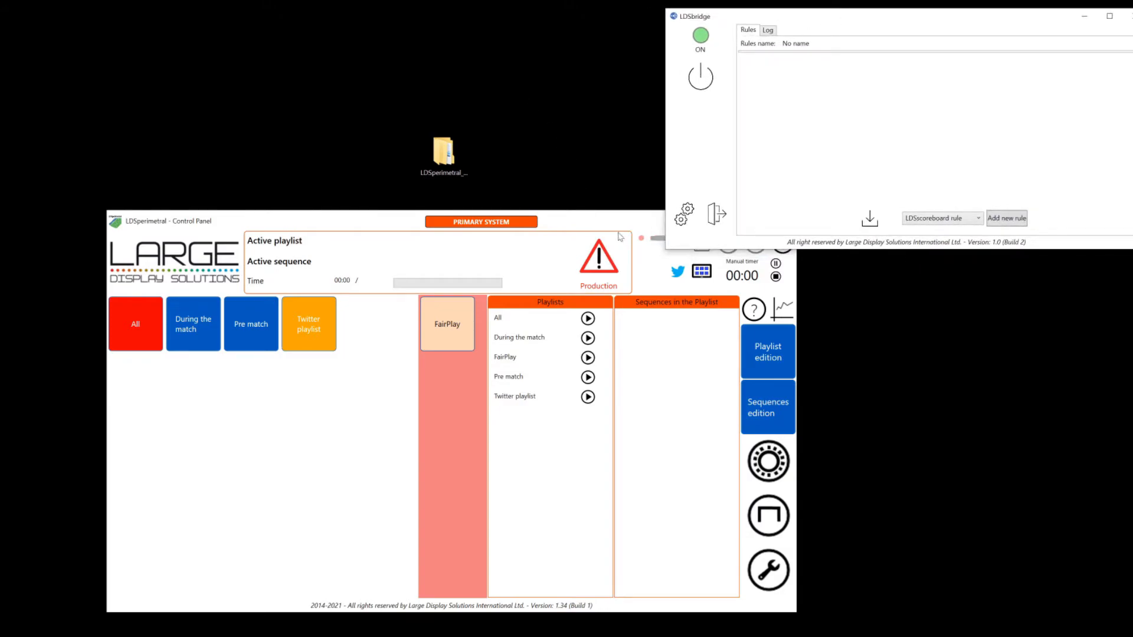
pyautogui.click(620, 223)
pyautogui.moveTo(637, 214); pyautogui.dragTo(555, 271)
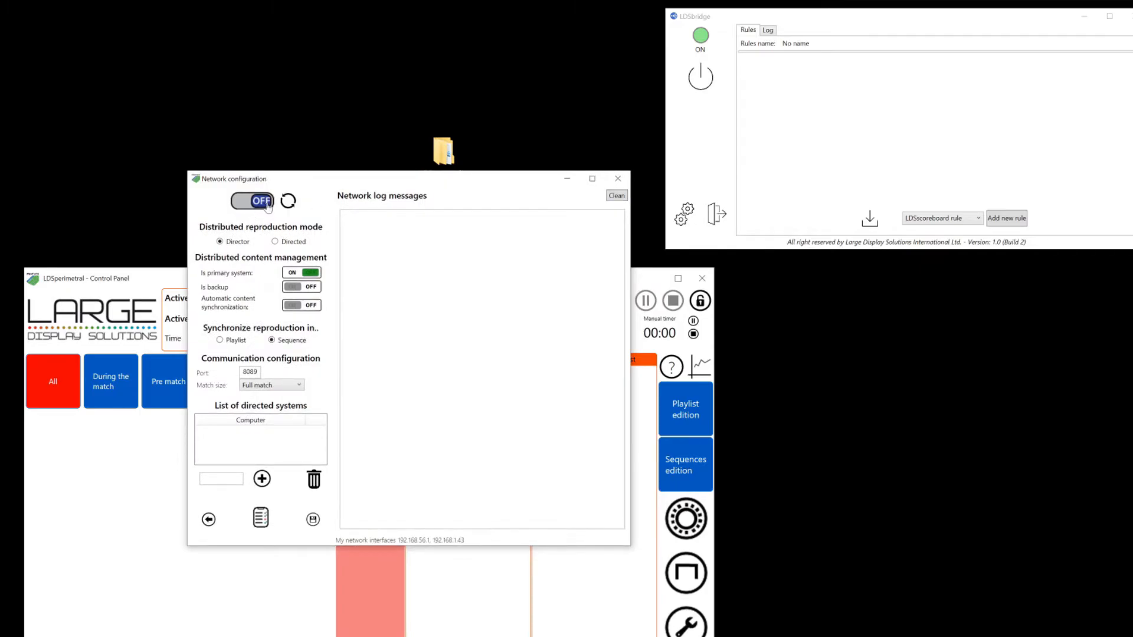
pyautogui.click(254, 203)
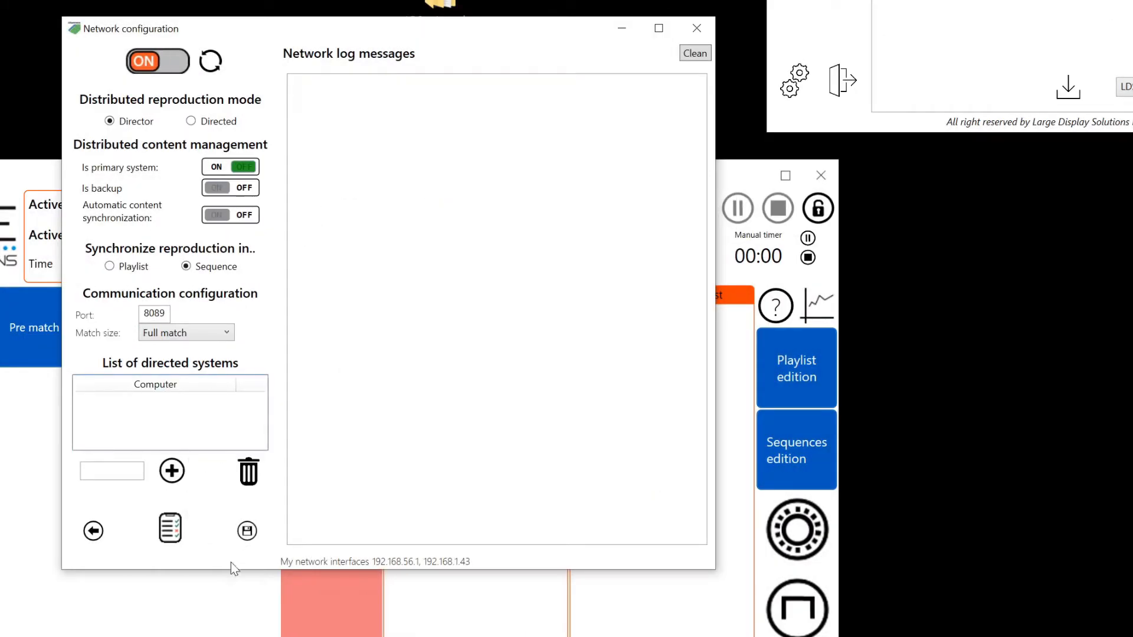
pyautogui.click(247, 530)
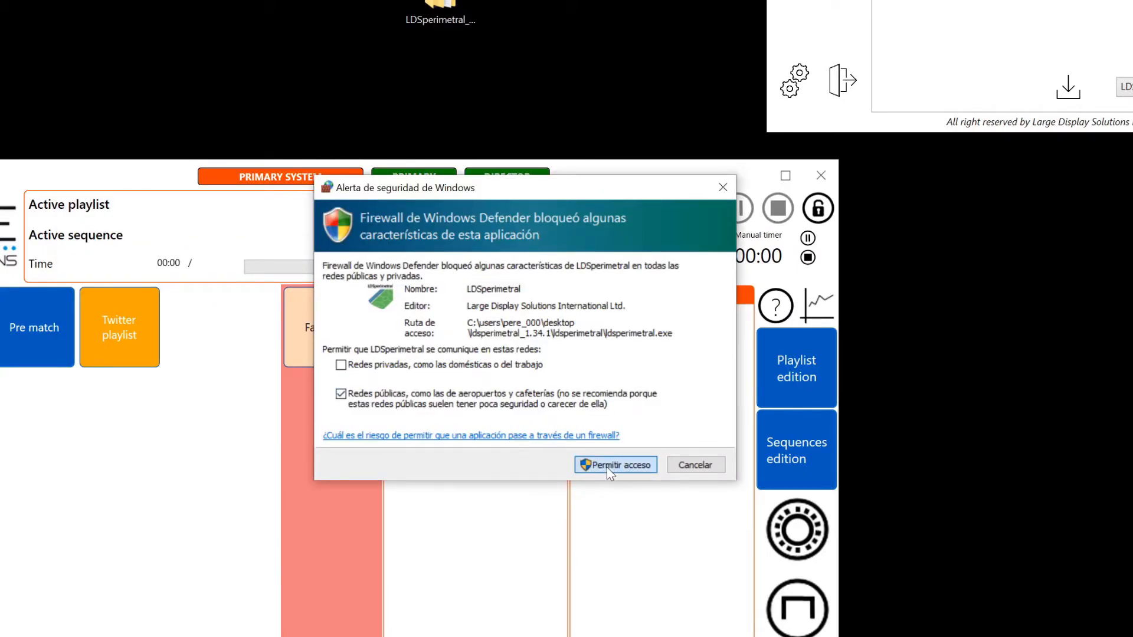
pyautogui.click(607, 467)
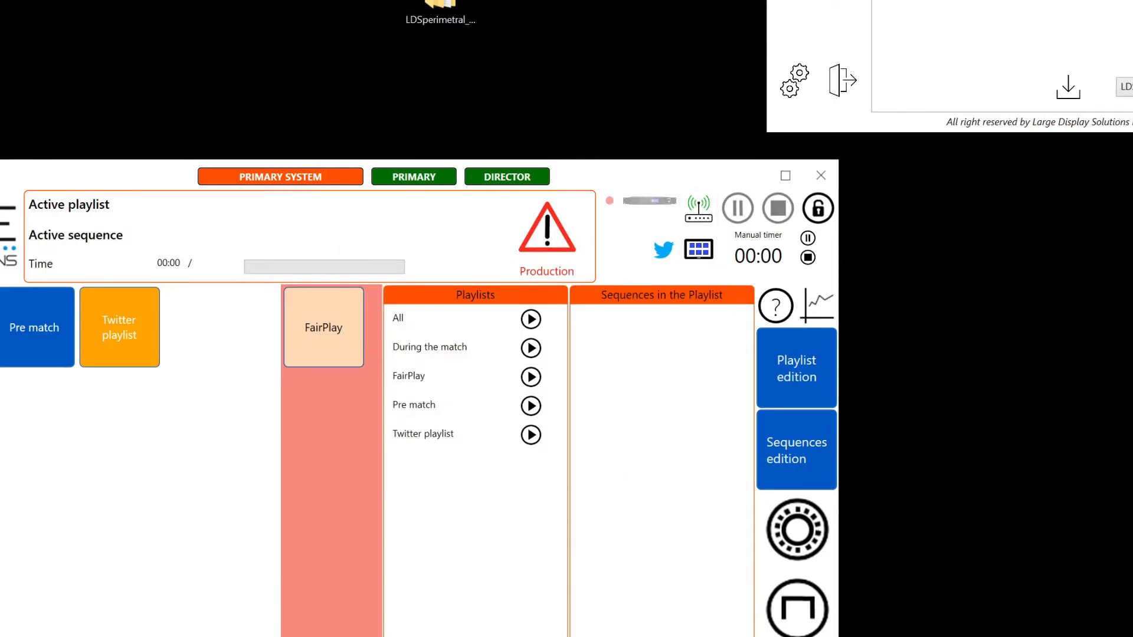
# Step: Add 127.0.0.1:8088 to LDSperimetral's list of directed systems, checking the port against LDSbridge's network configuration
pyautogui.moveTo(260, 636); pyautogui.dragTo(380, 63)
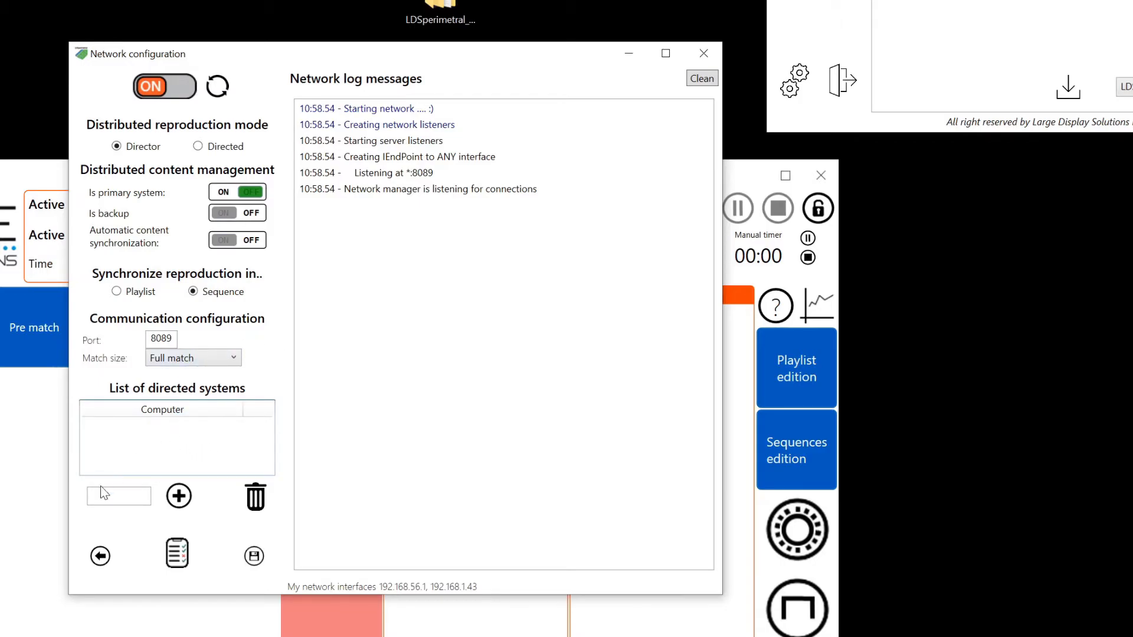
pyautogui.click(119, 497)
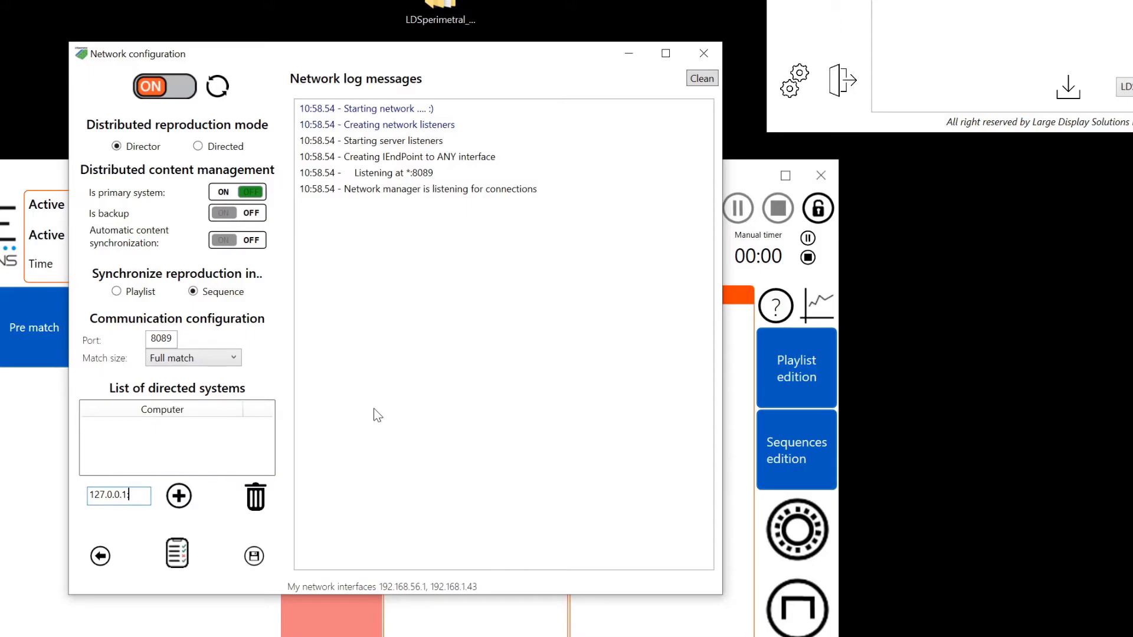
pyautogui.write('080')
pyautogui.press('BackSpace')
pyautogui.write('8')
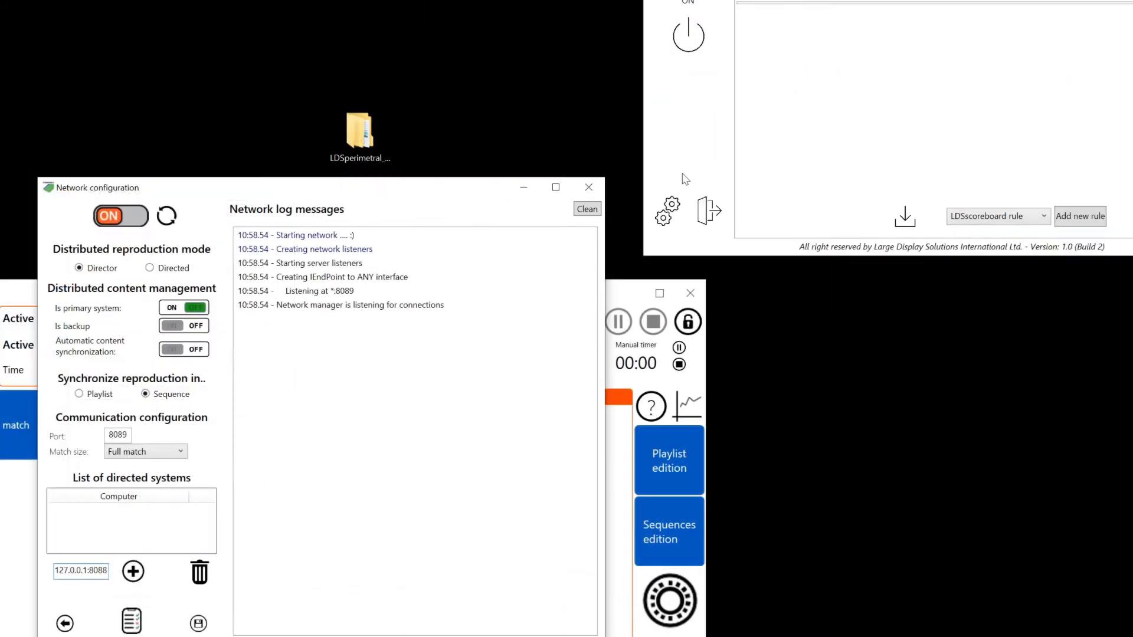
pyautogui.click(670, 216)
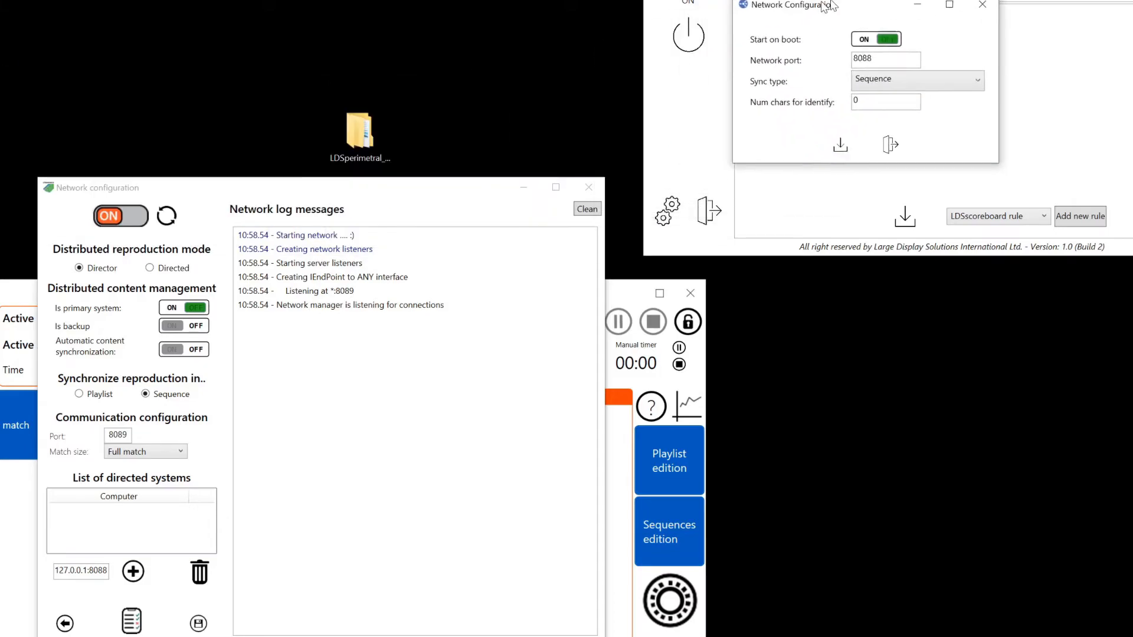
pyautogui.moveTo(907, 50); pyautogui.dragTo(864, 52)
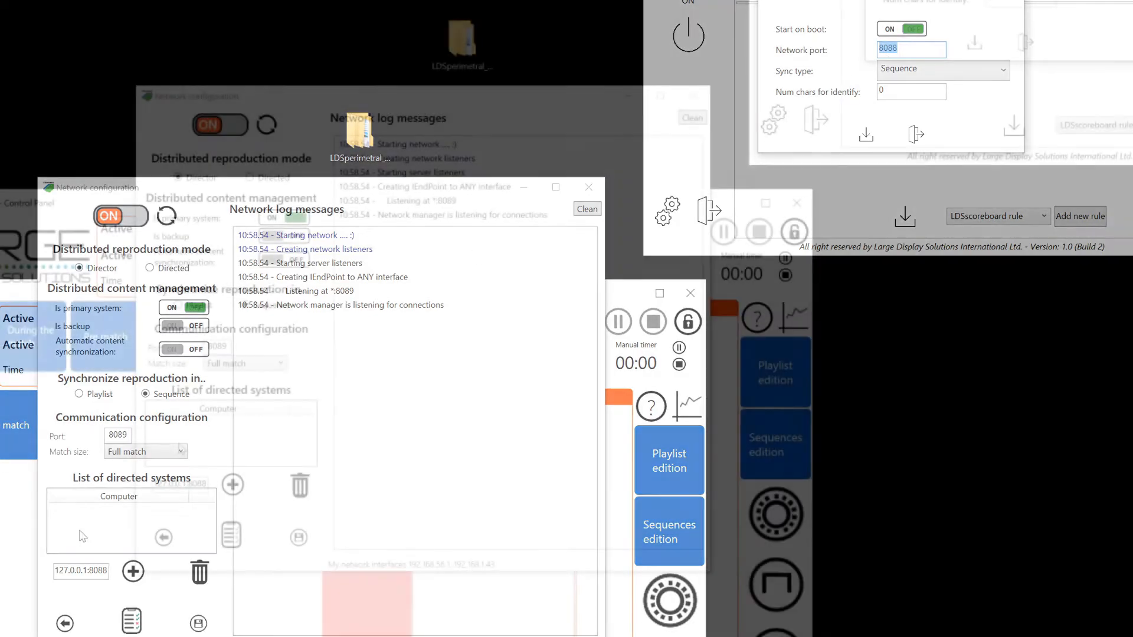
pyautogui.click(233, 484)
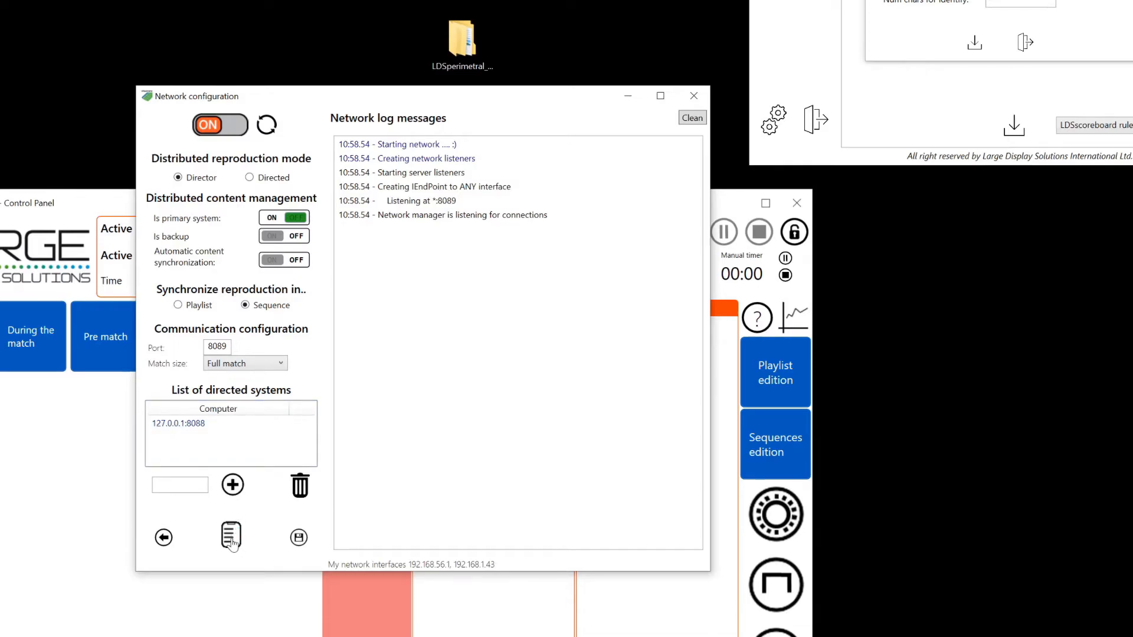
pyautogui.click(1026, 42)
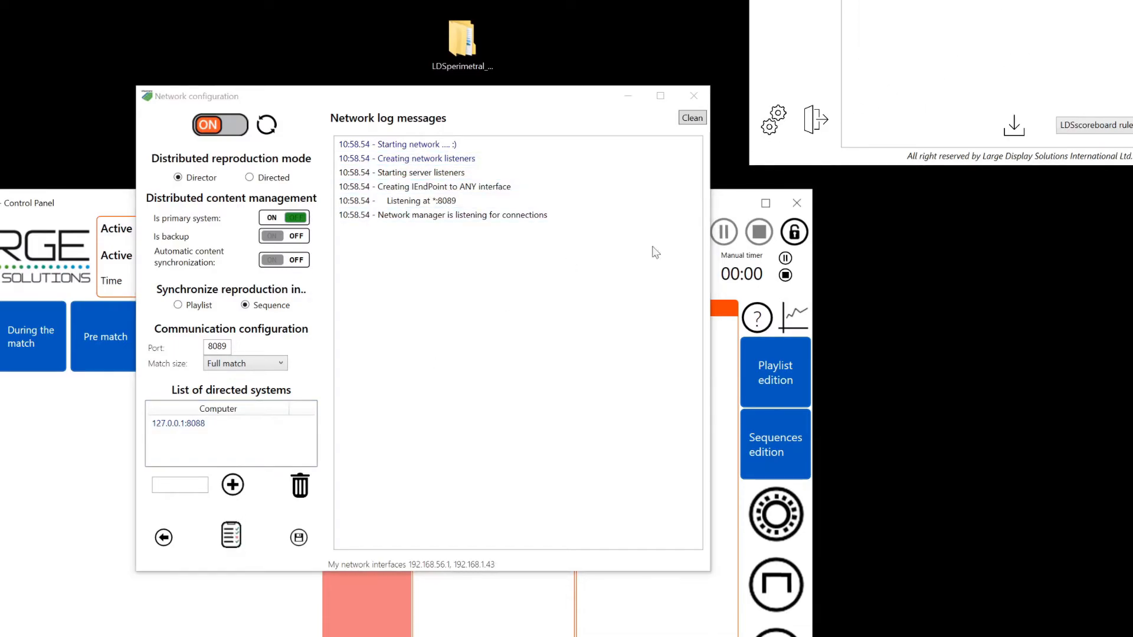
# Step: Ping the directed system several times to test the connection, and close LDSperimetral's network configuration
pyautogui.click(239, 542)
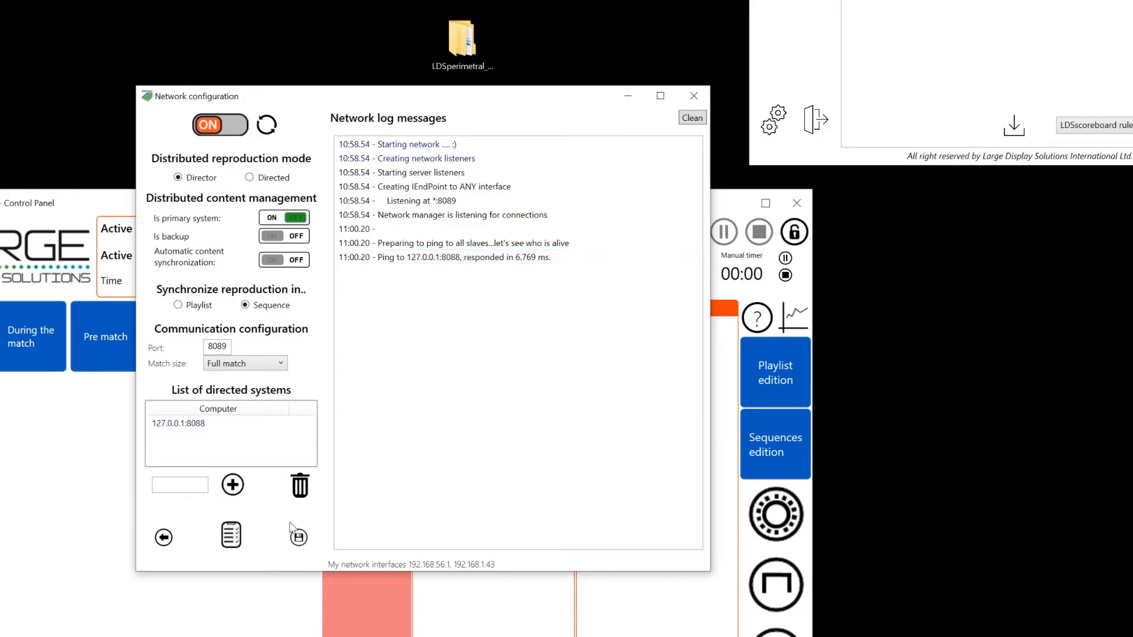
pyautogui.click(231, 535)
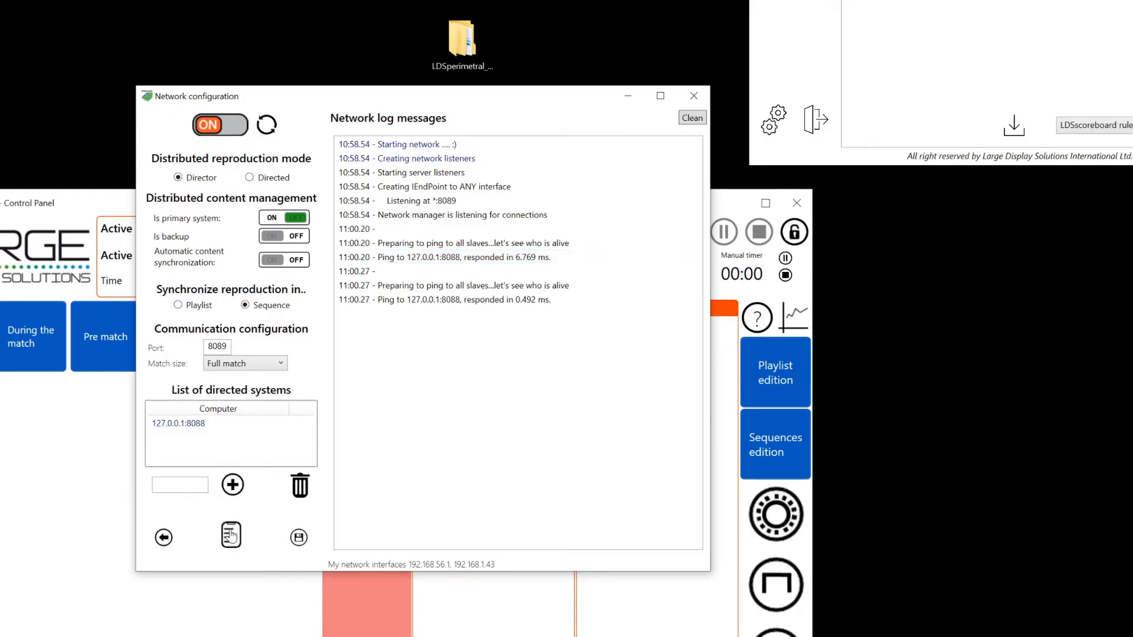
pyautogui.click(231, 535)
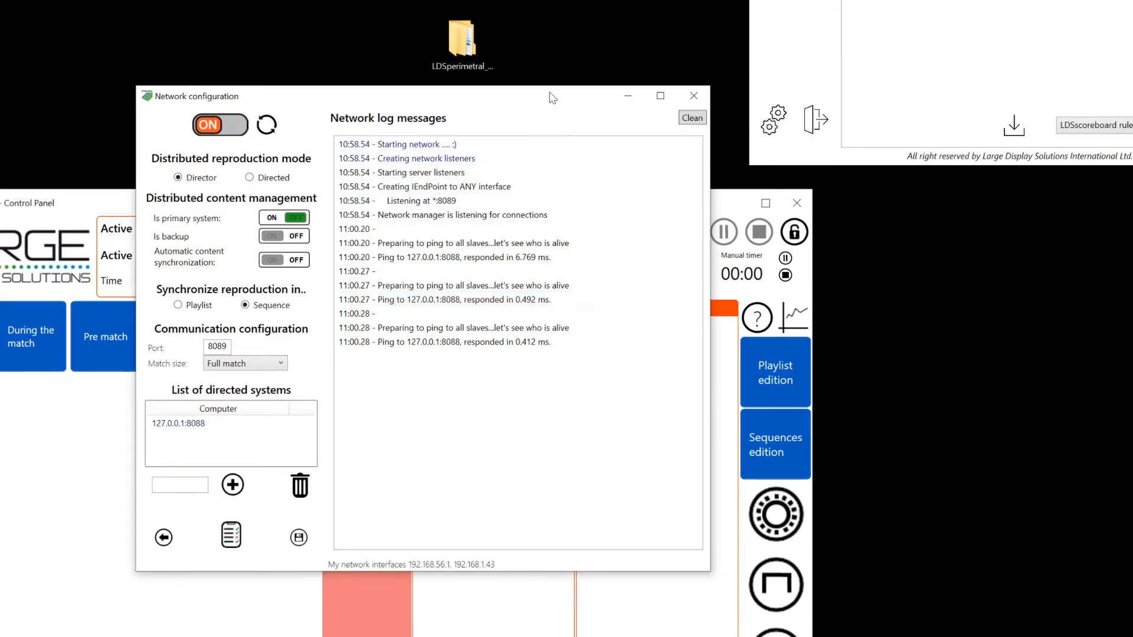
pyautogui.moveTo(517, 97); pyautogui.dragTo(844, 238)
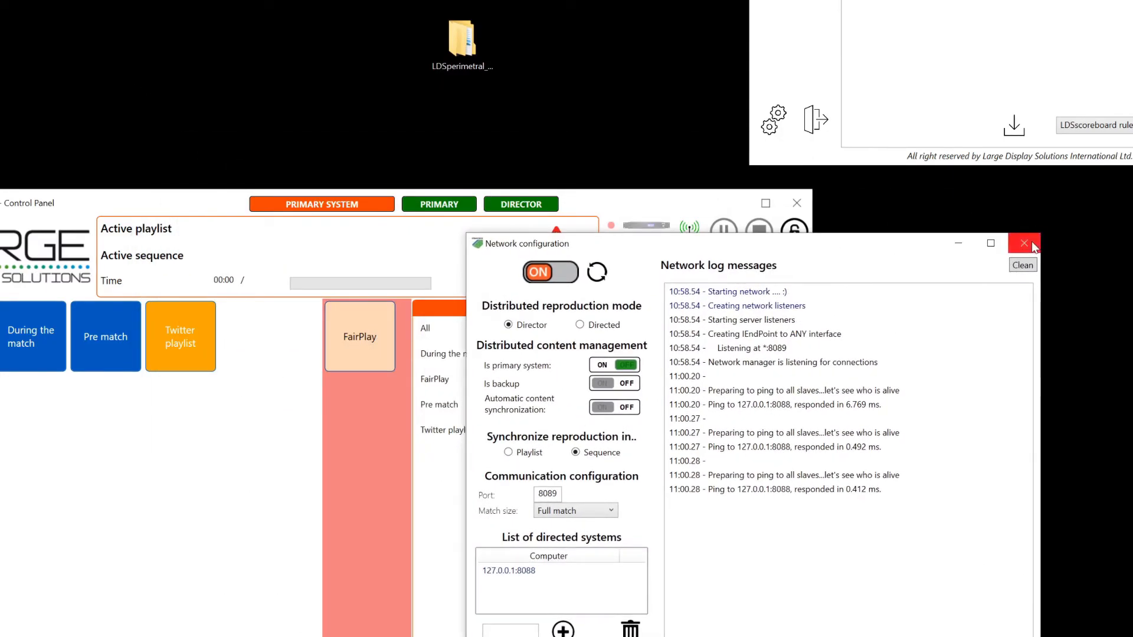
pyautogui.click(1025, 242)
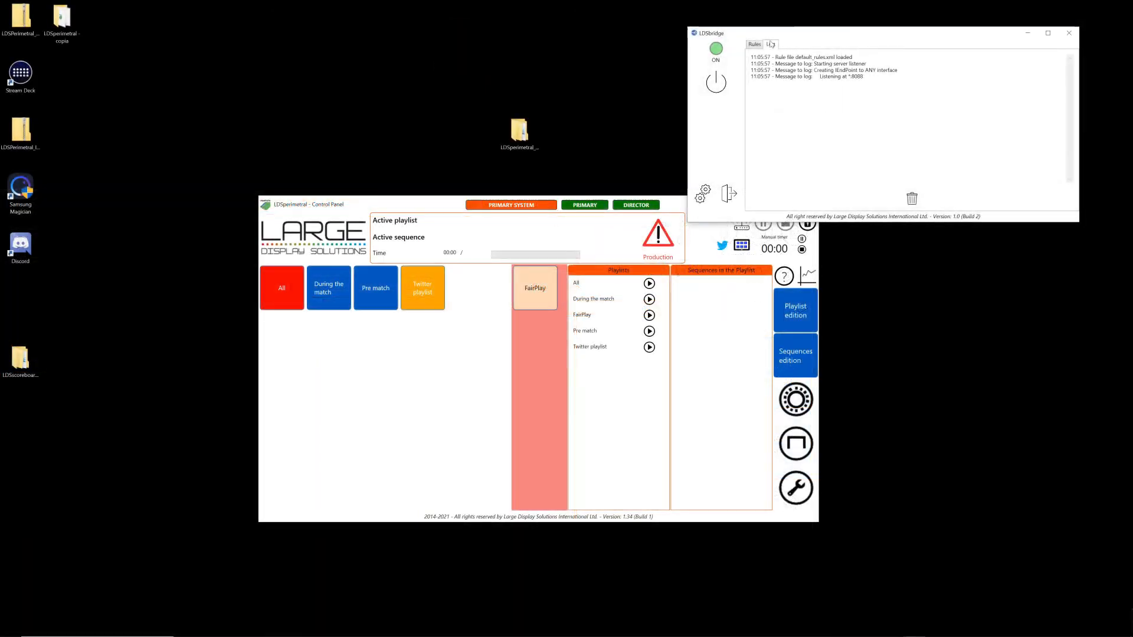
# Step: Play the All playlist in LDSperimetral and check the received sequence messages in LDSbridge's log
pyautogui.click(440, 209)
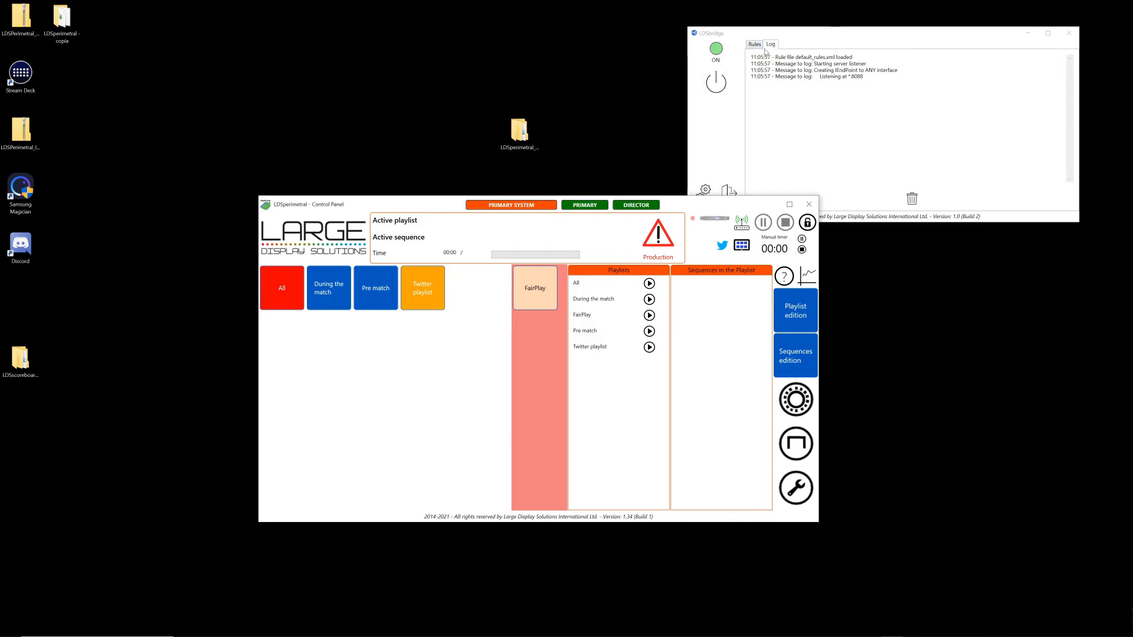
pyautogui.click(649, 284)
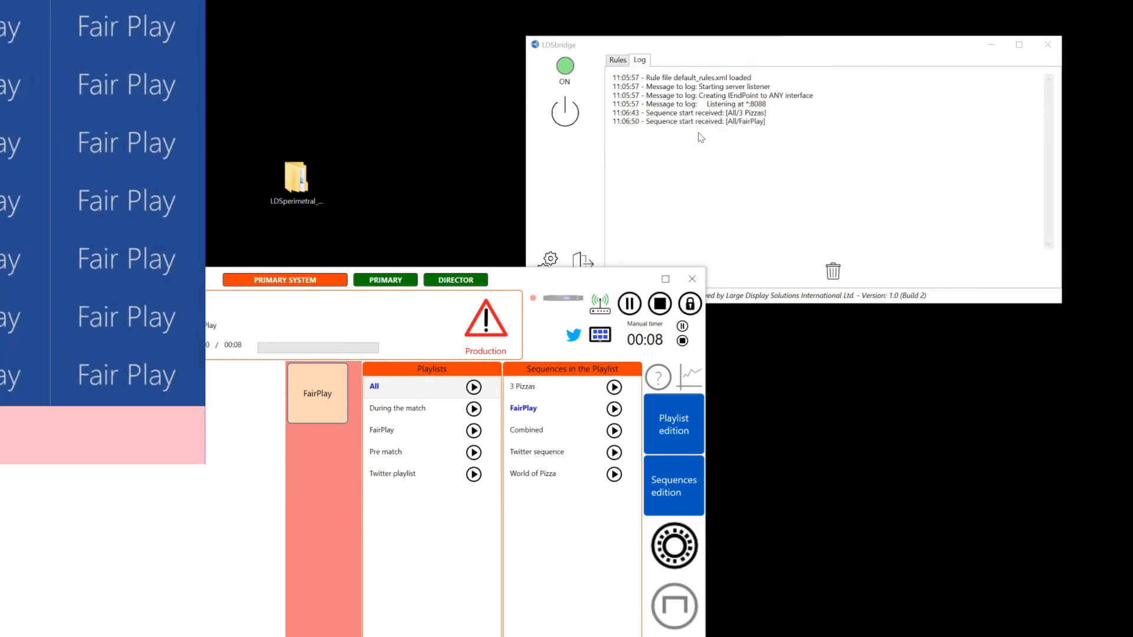
pyautogui.click(617, 61)
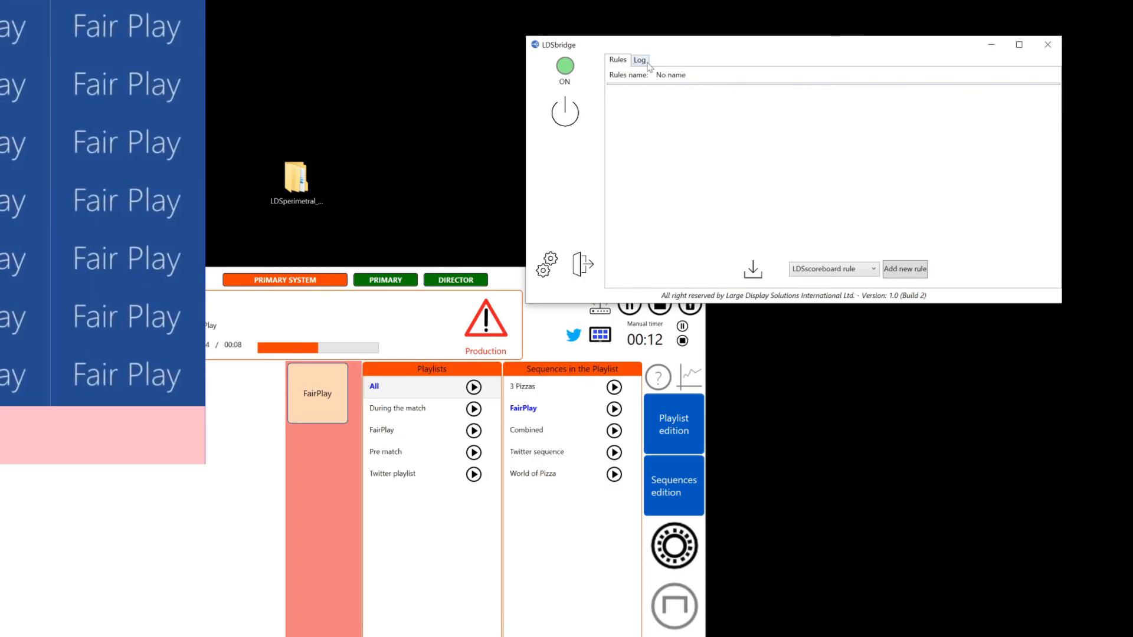
pyautogui.click(639, 61)
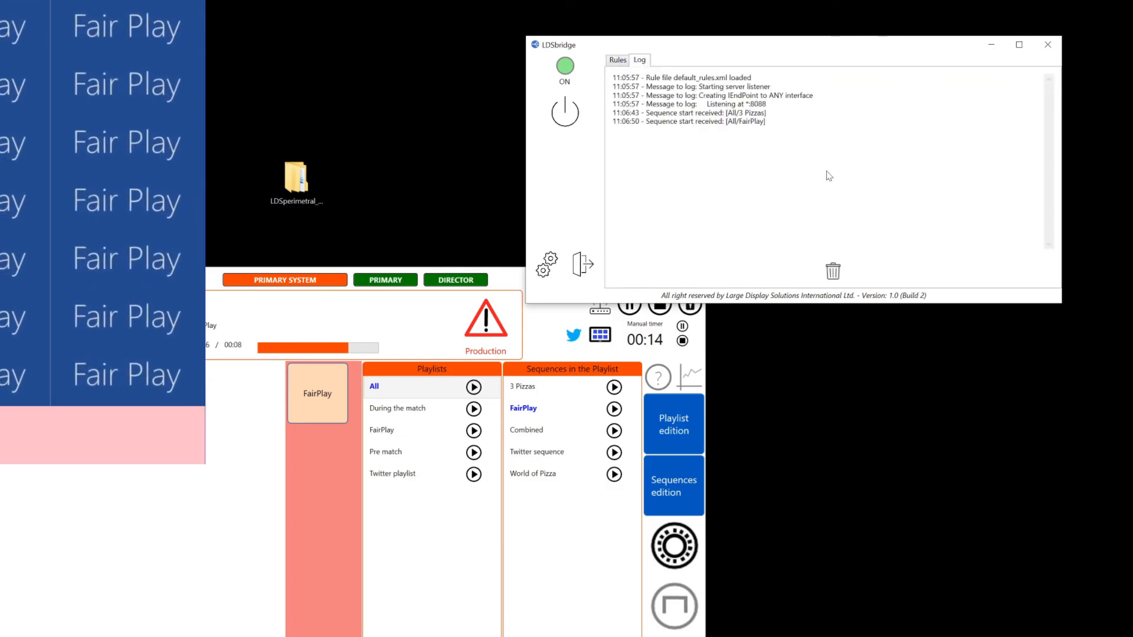